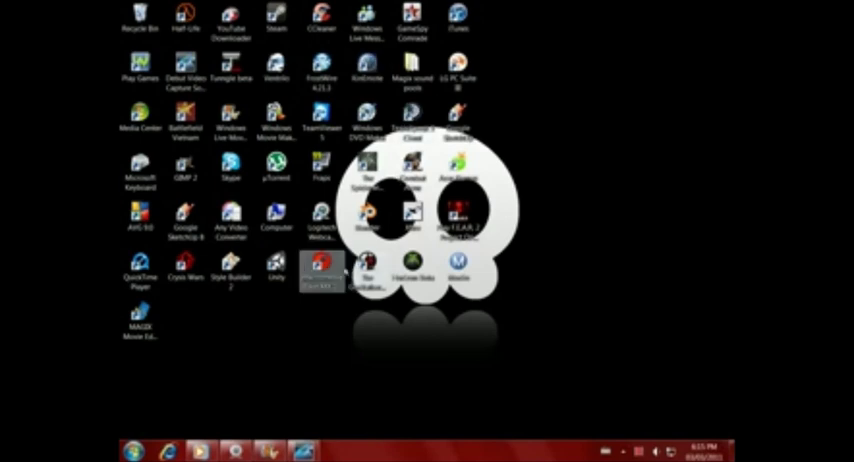
Launch MAGIX Movie Edit Pro 17 Plus and start a new, empty project
double_click(140, 318)
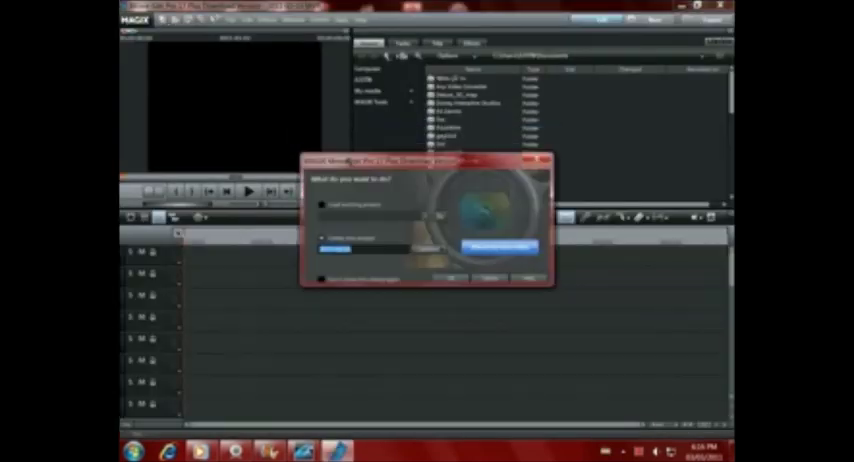
click(455, 279)
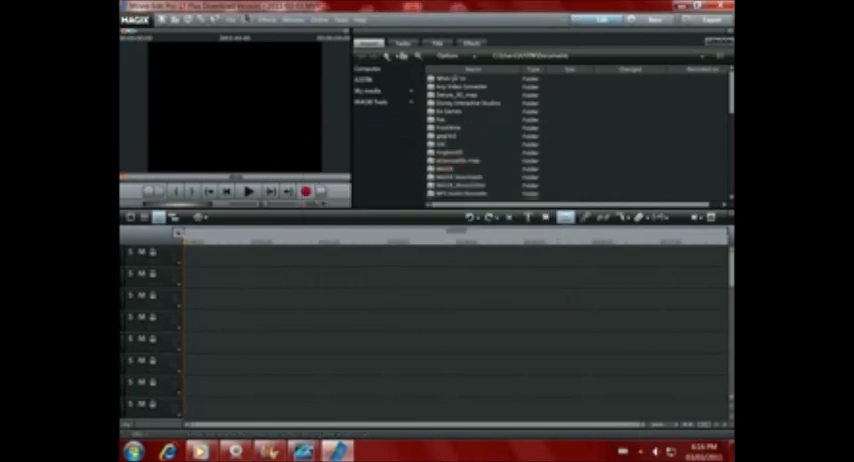
click(232, 19)
click(249, 19)
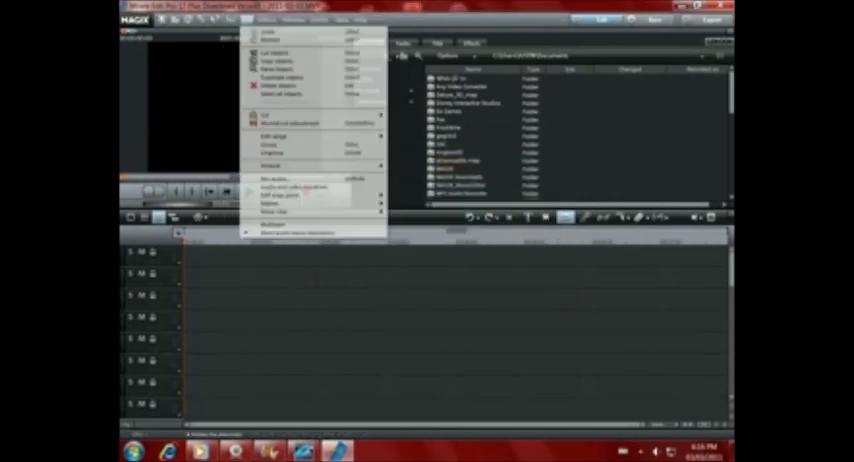
Open Downloads > debrisblastaway03 in Explorer and select the DebrisblastAway03a video
key(super)
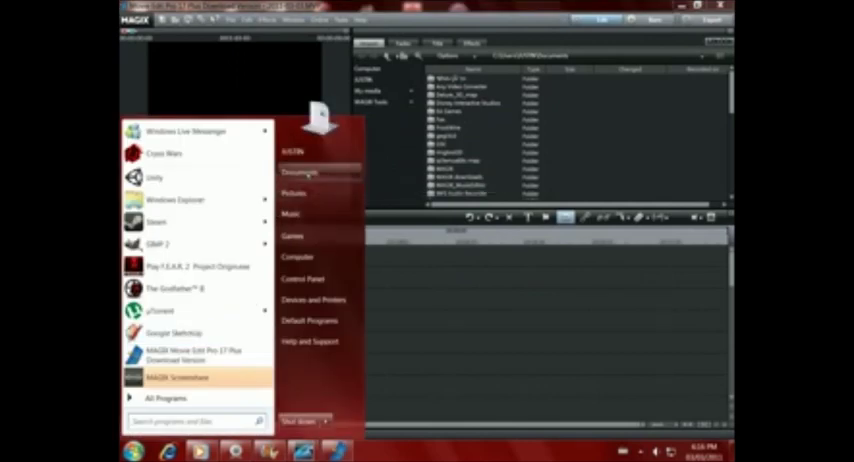
key(Escape)
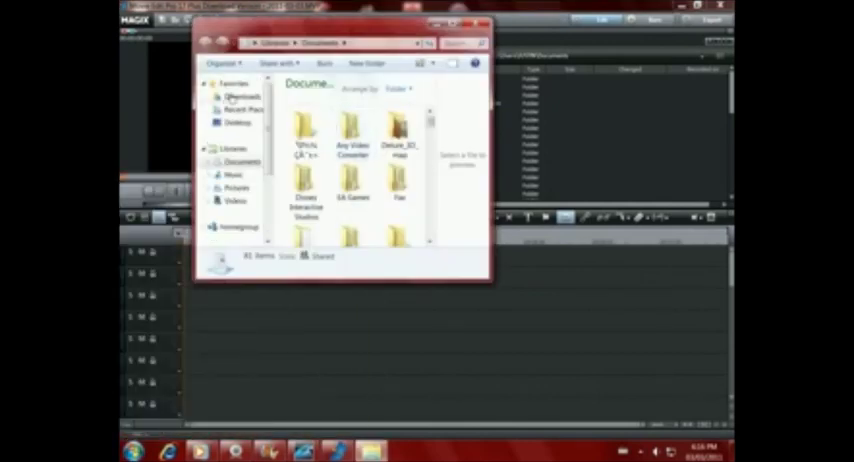
click(240, 97)
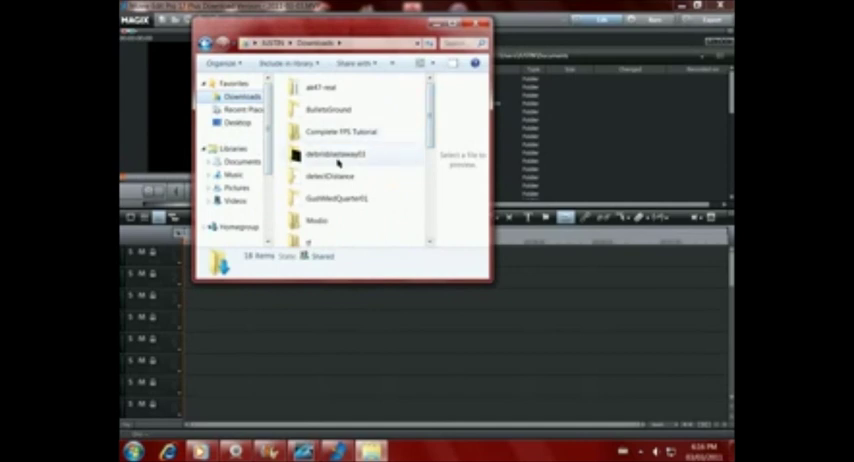
double_click(338, 163)
click(395, 123)
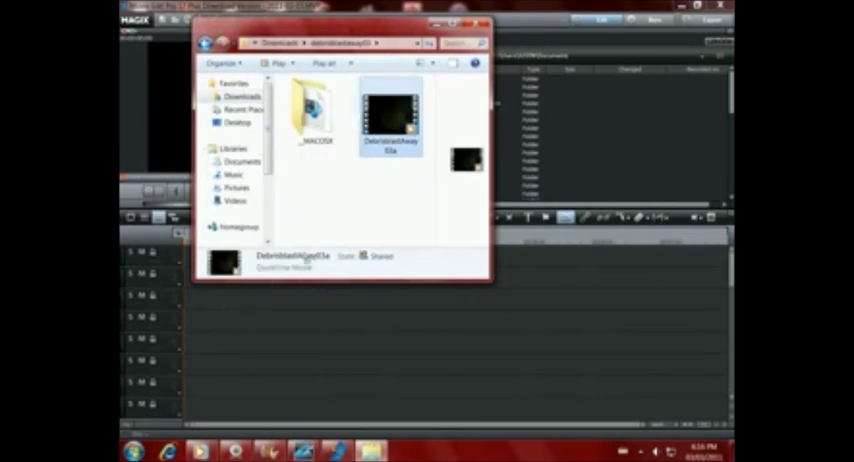
Add DebrisblastAway03a to track 3, dismiss the warning, and move it to the timeline start
drag(307, 258, 296, 287)
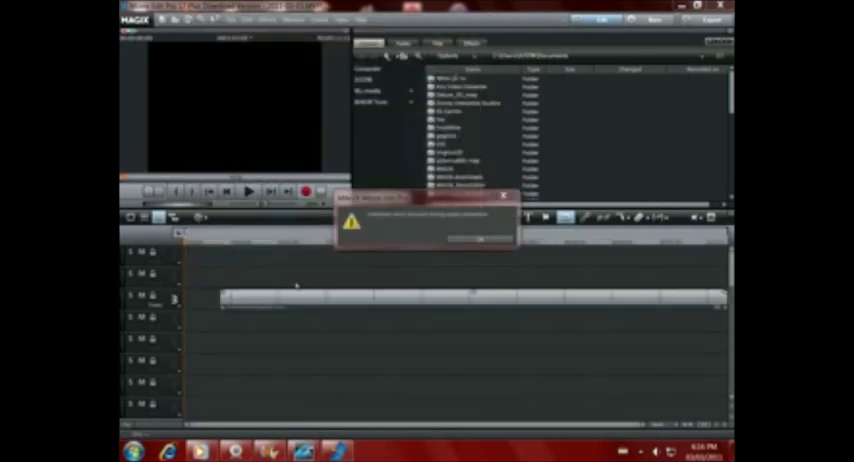
click(478, 239)
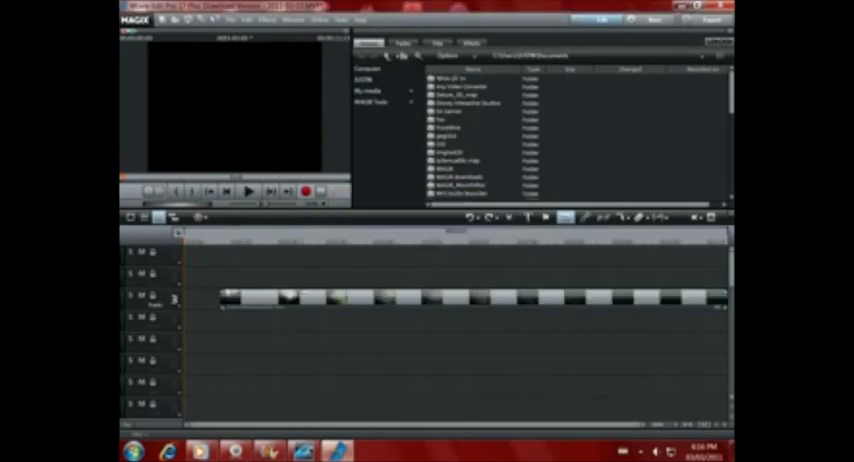
drag(300, 297, 263, 297)
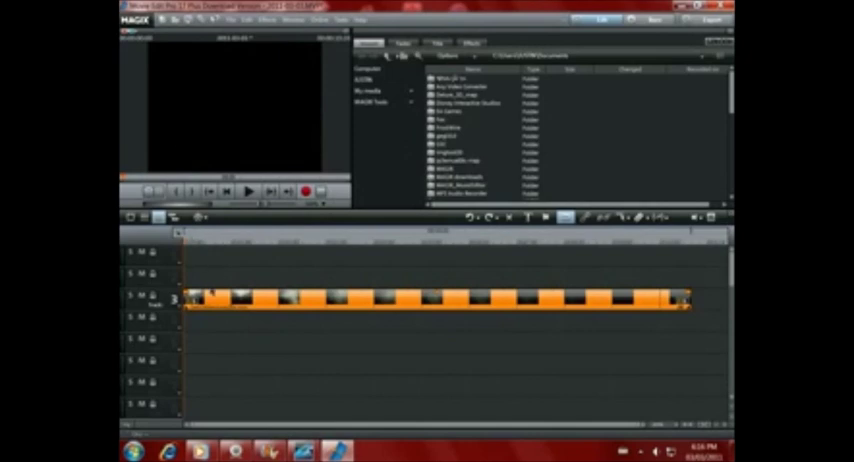
Preview the explosion clip twice, then trim a little off its beginning
key(space)
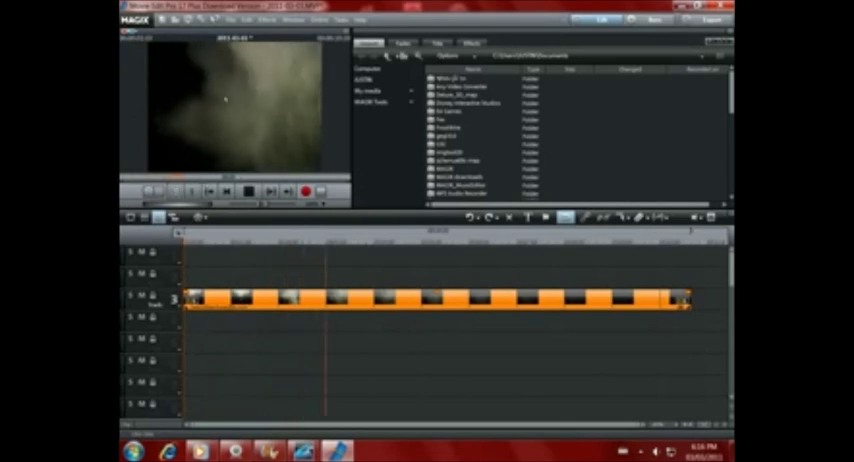
key(space)
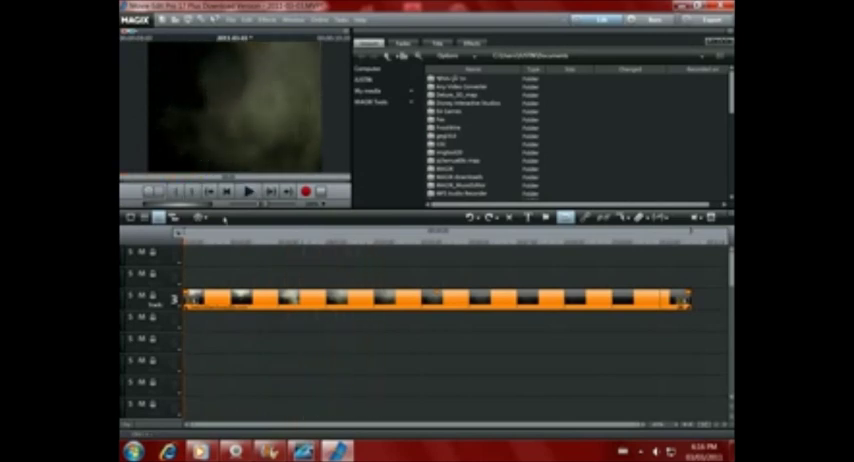
click(249, 191)
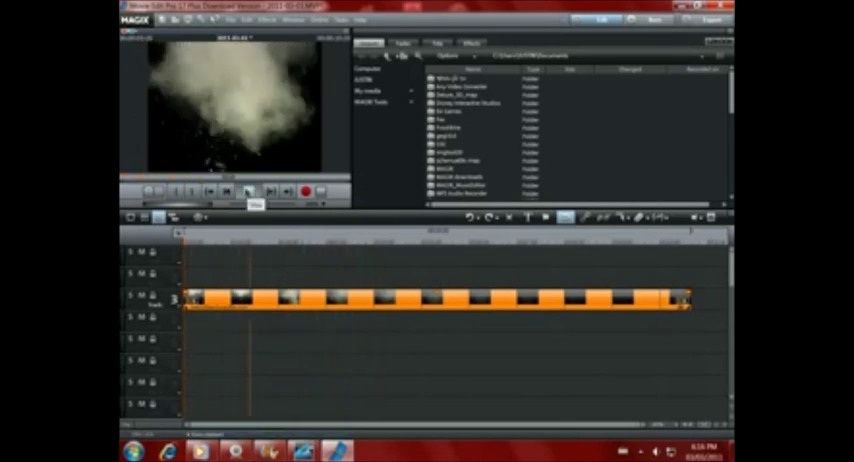
click(249, 191)
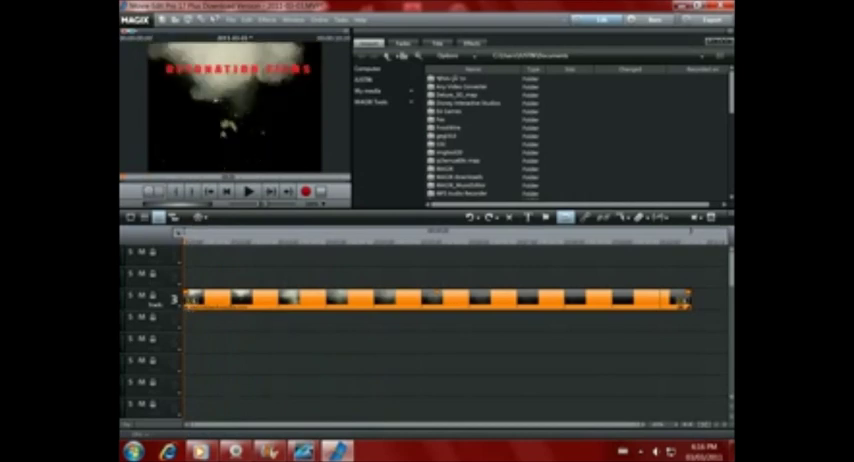
drag(186, 306, 209, 309)
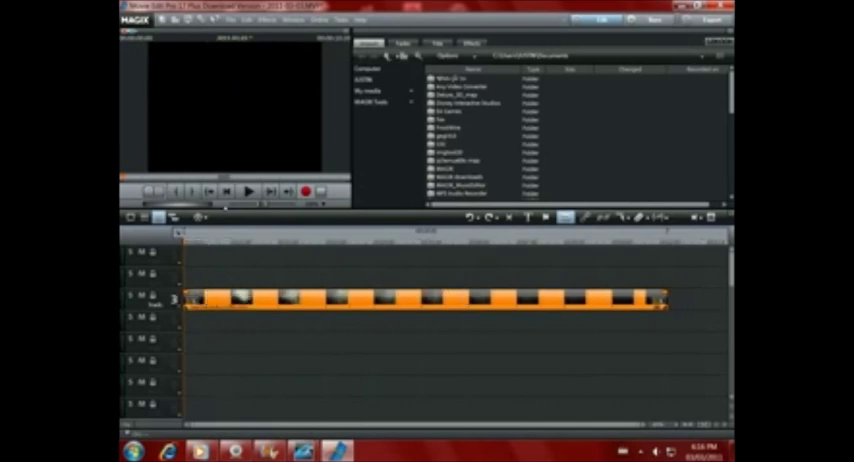
Browse in Explorer to My Videos > Logitech Webcam and select Video 13
key(super)
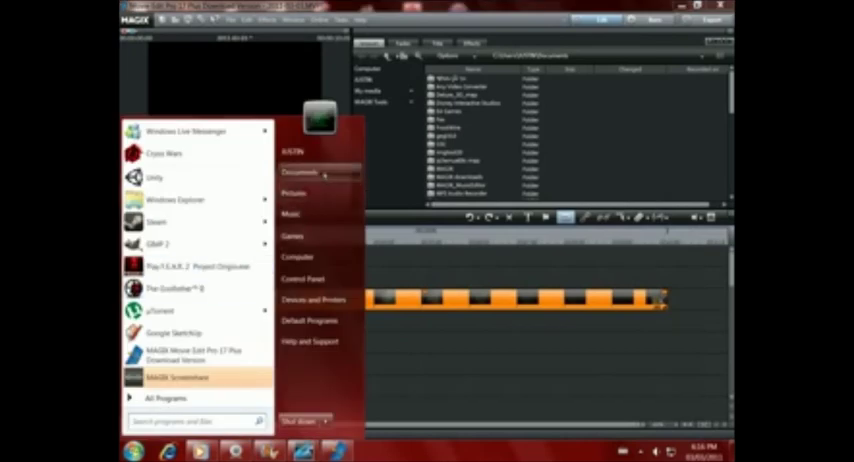
click(299, 172)
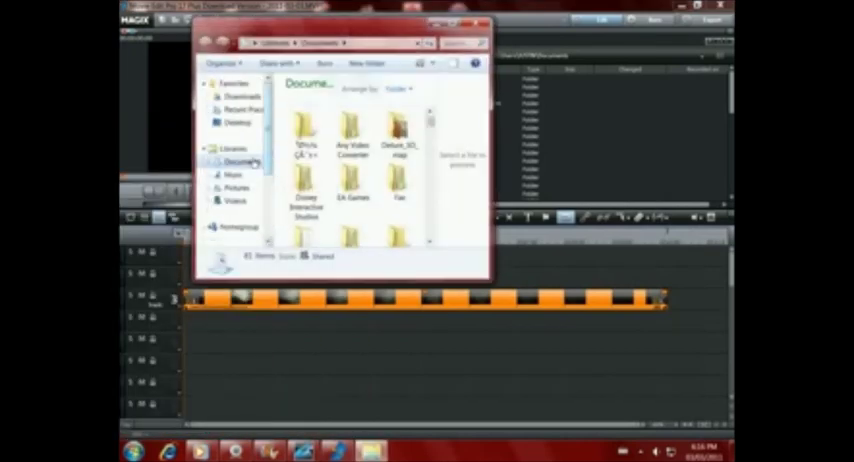
click(215, 199)
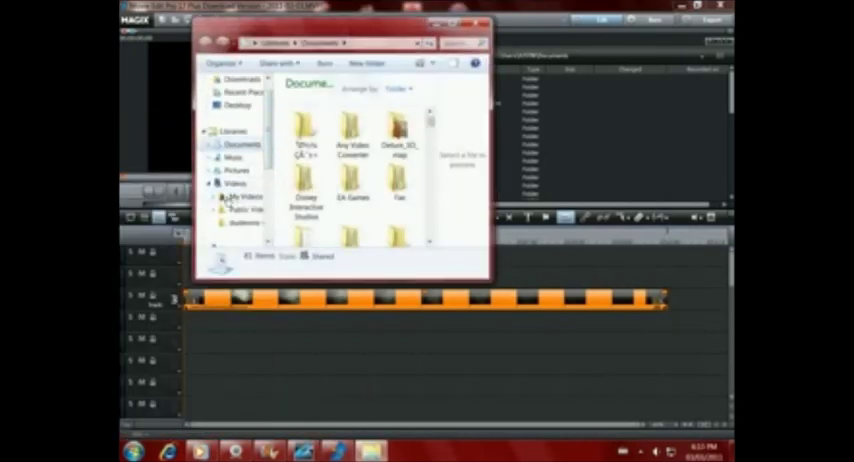
click(240, 197)
double_click(311, 212)
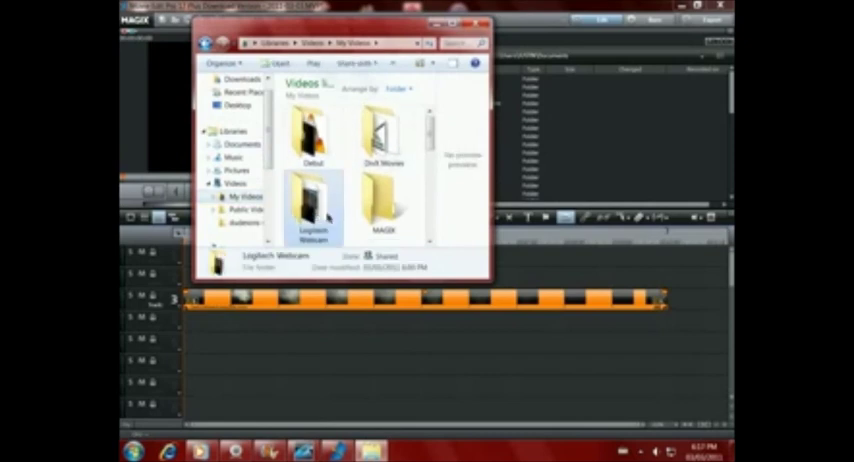
scroll(419, 185, down, 1)
scroll(419, 185, down, 2)
scroll(419, 185, up, 2)
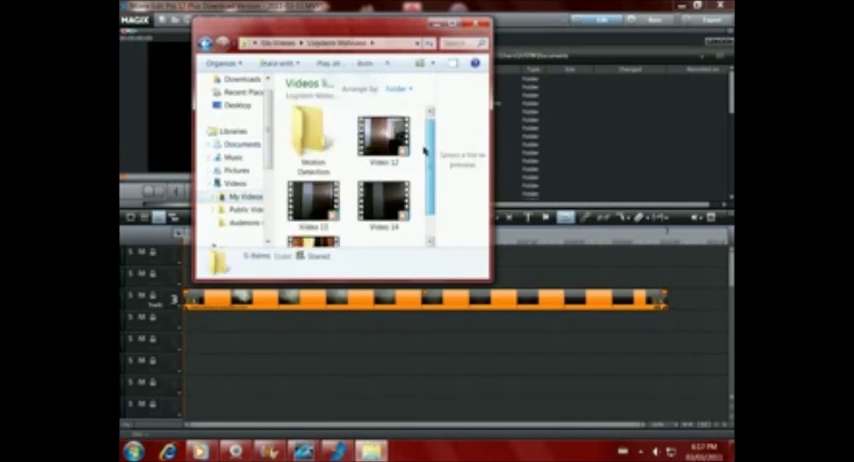
click(323, 207)
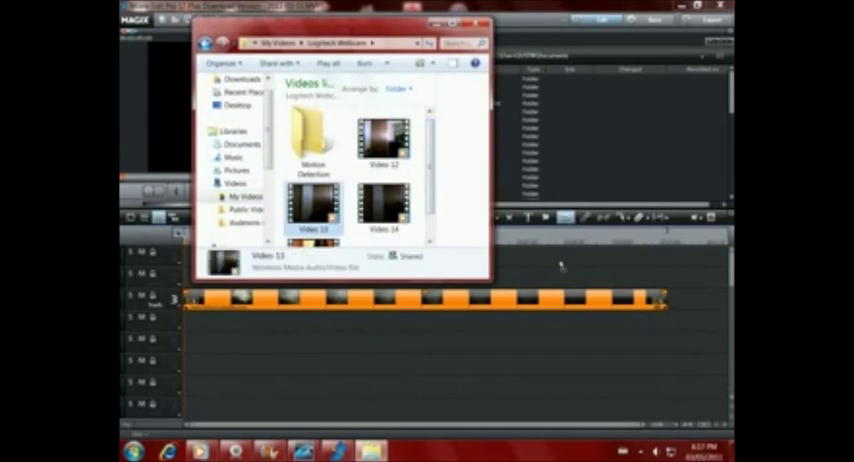
Place Video 13 on tracks 1–2 at the start, preview, and select the track-3 explosion clip's effects
drag(313, 205, 400, 255)
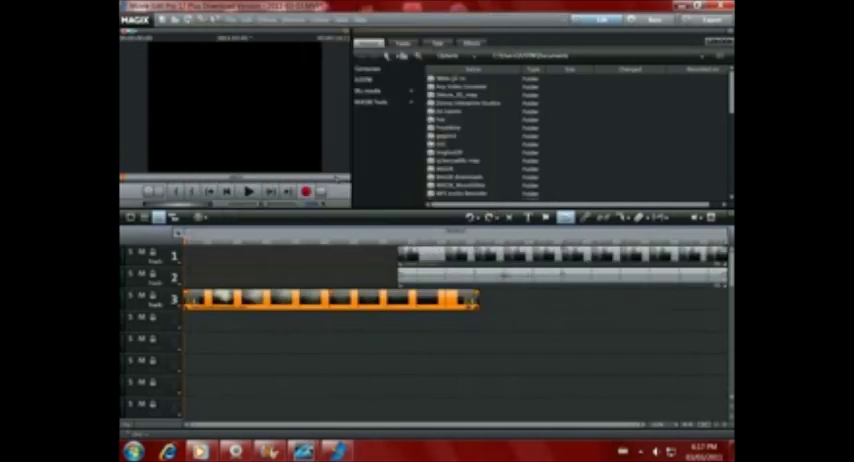
drag(450, 262, 233, 42)
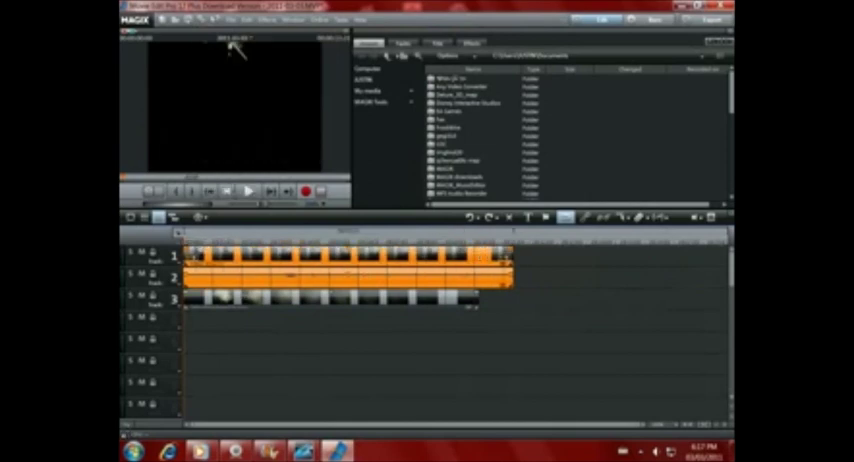
key(space)
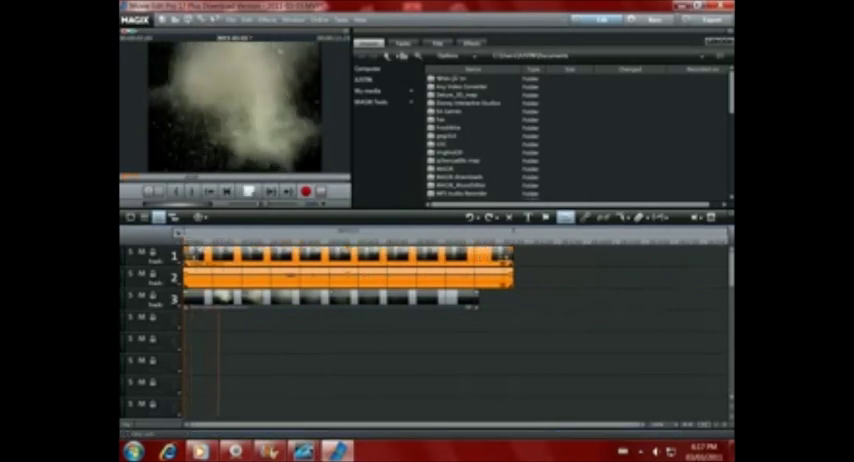
key(space)
click(330, 297)
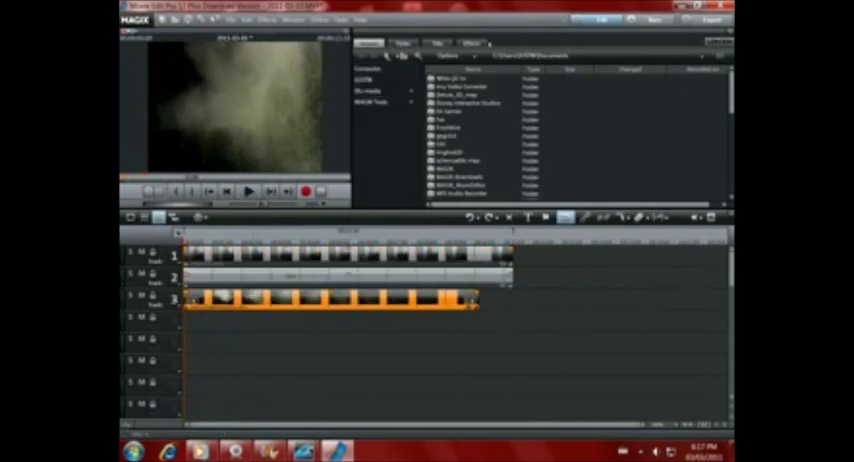
click(470, 43)
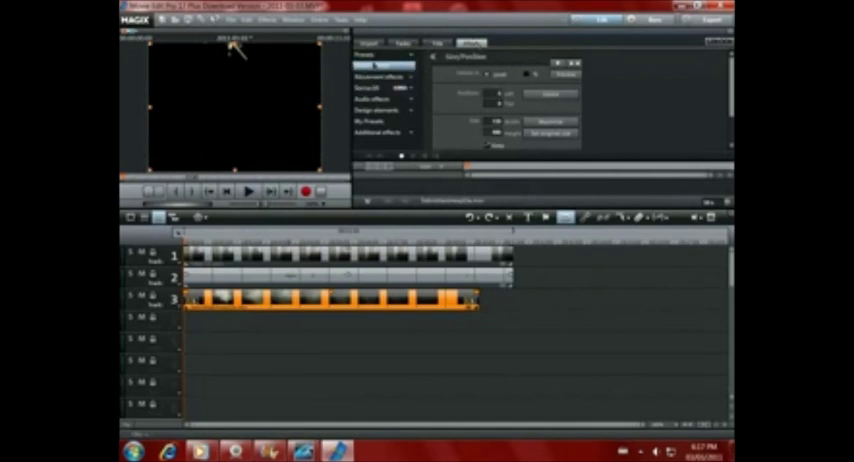
Apply the Blackbox video mix preset to the explosion clip, preview it, and select the webcam clips
click(370, 55)
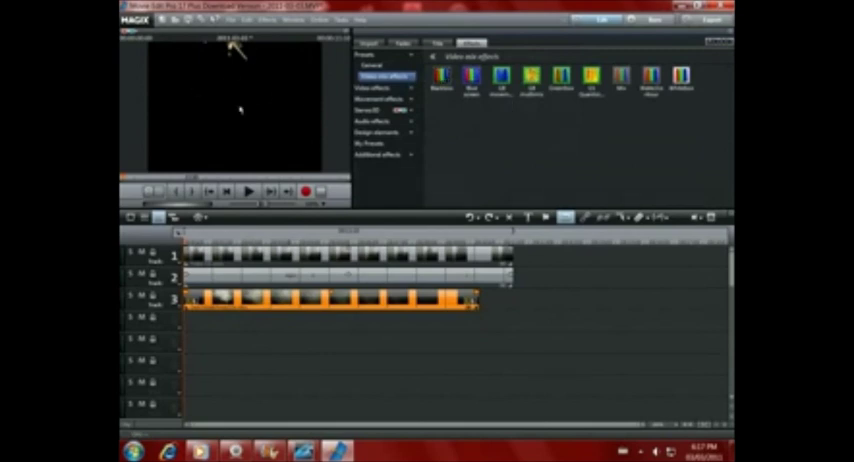
click(441, 80)
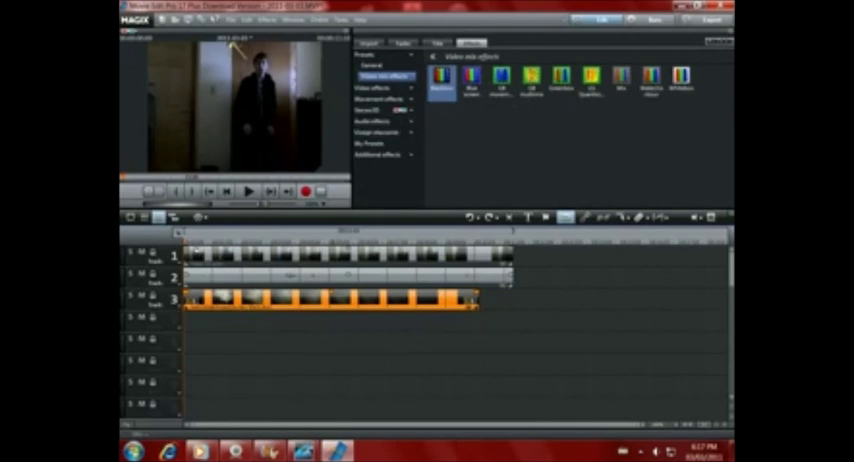
click(249, 191)
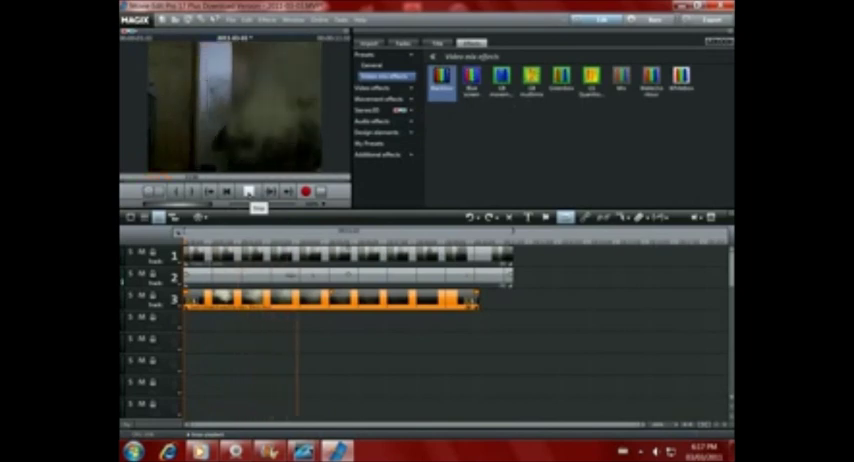
click(249, 191)
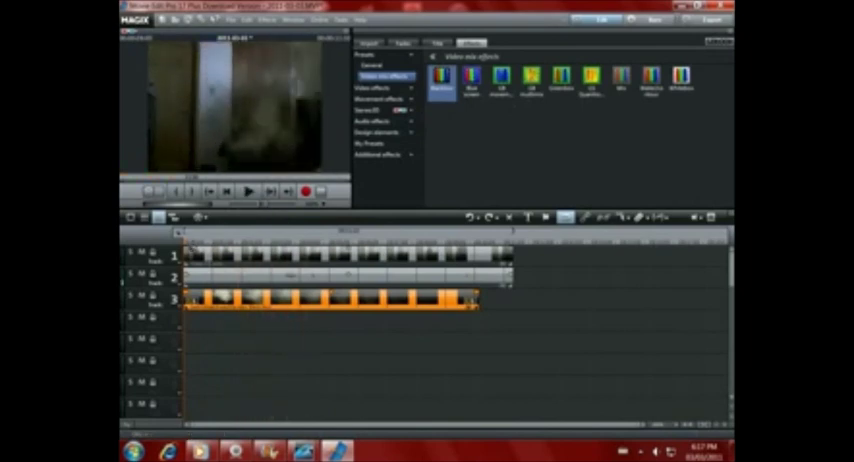
click(340, 275)
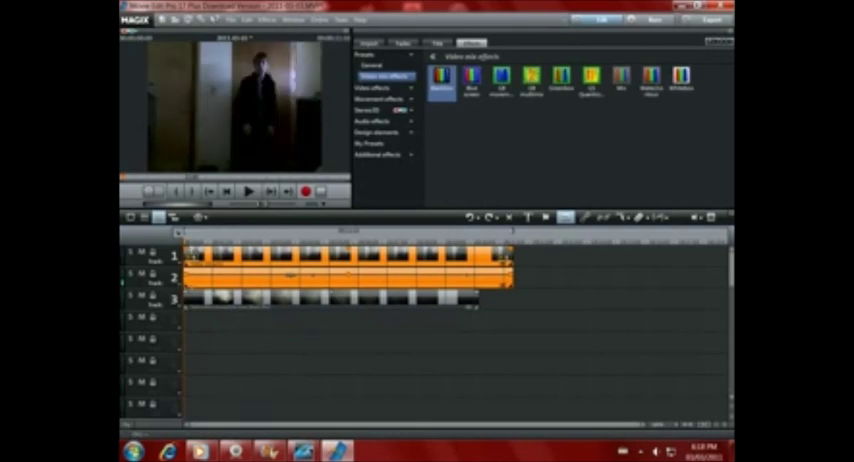
Trim the webcam clips' opening, slide them back to the timeline start, and preview the composite
key(z)
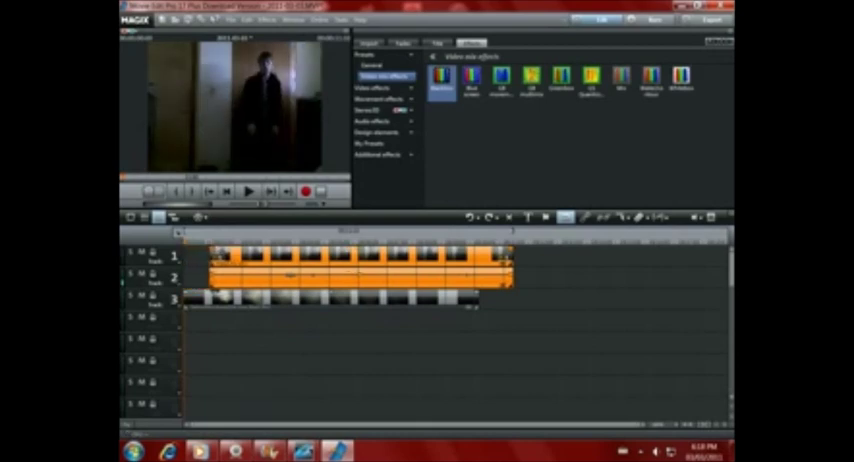
drag(210, 252, 254, 252)
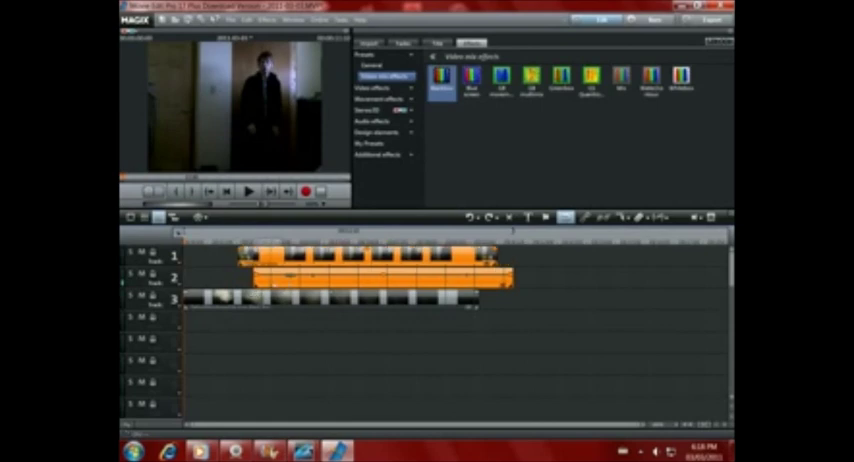
drag(283, 290, 213, 290)
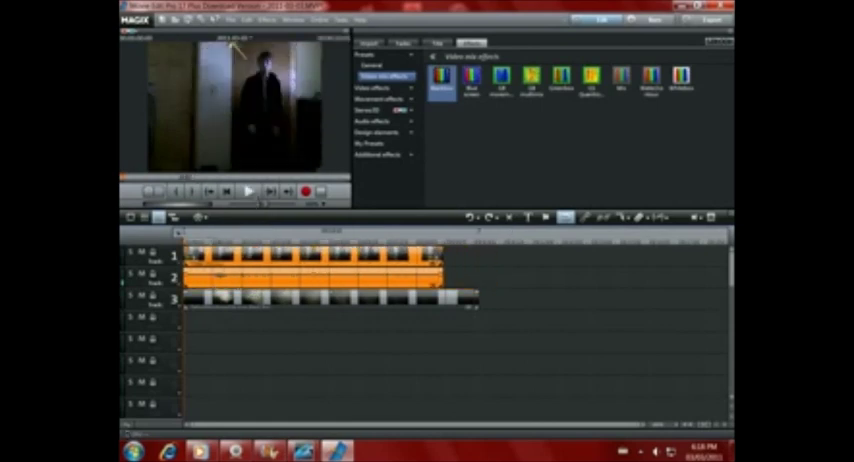
key(space)
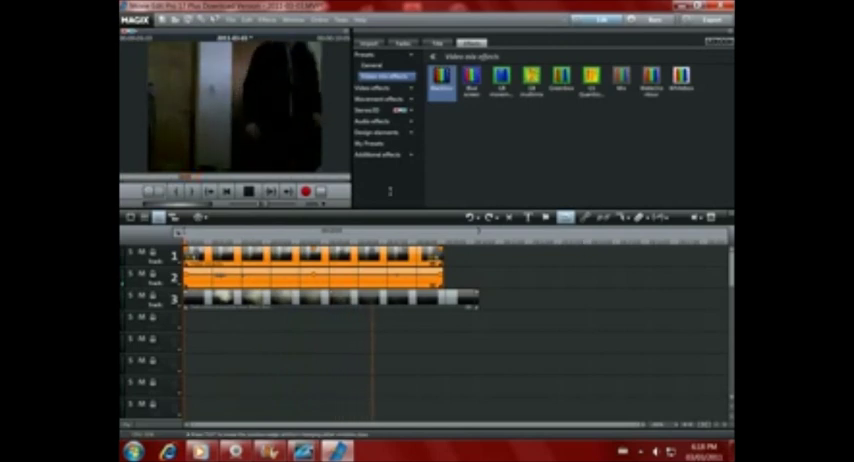
click(248, 190)
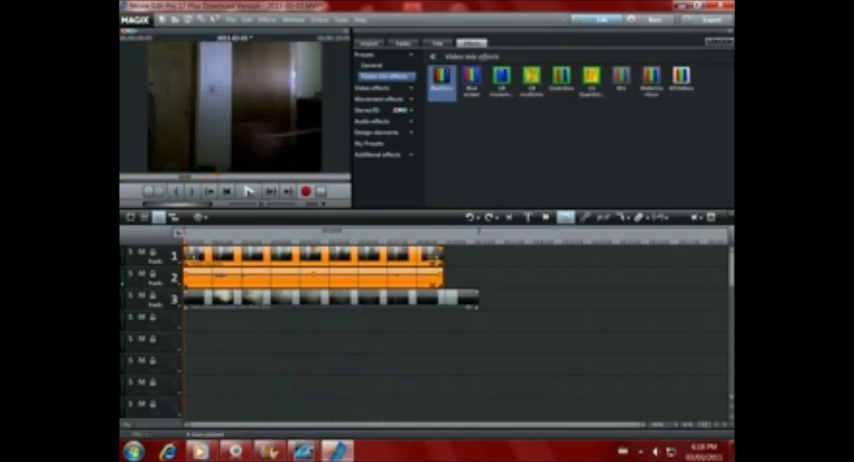